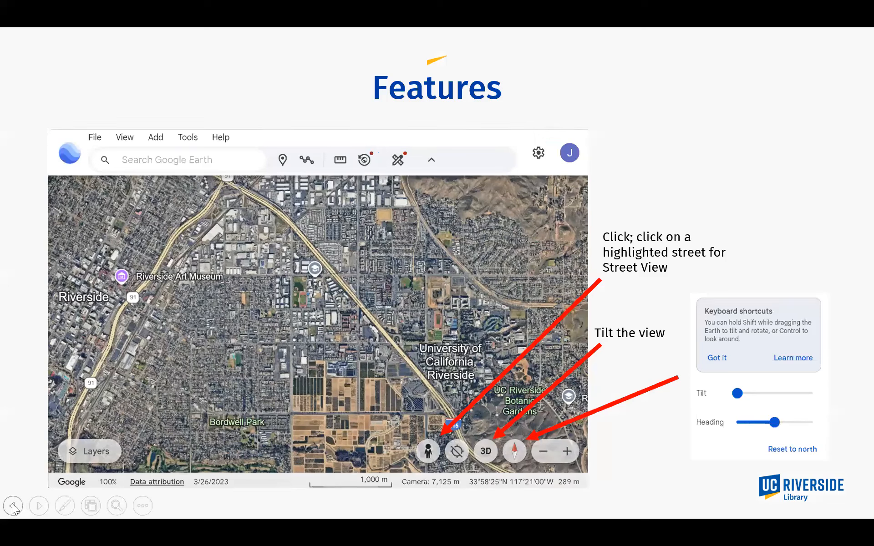
left_click(12, 506)
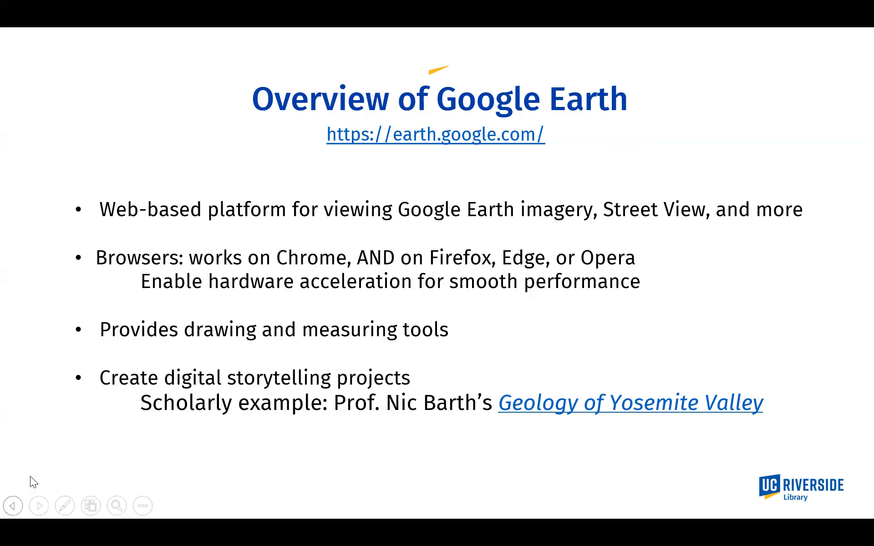
left_click(408, 134)
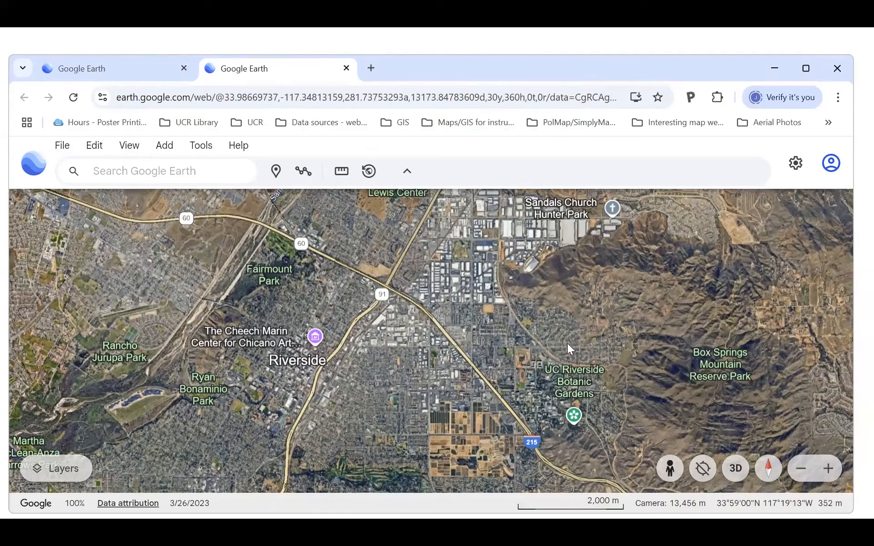
Show the Street View coverage on the streets around the University of California, Riverside, and close Street View selection without entering a street.
left_click(671, 469)
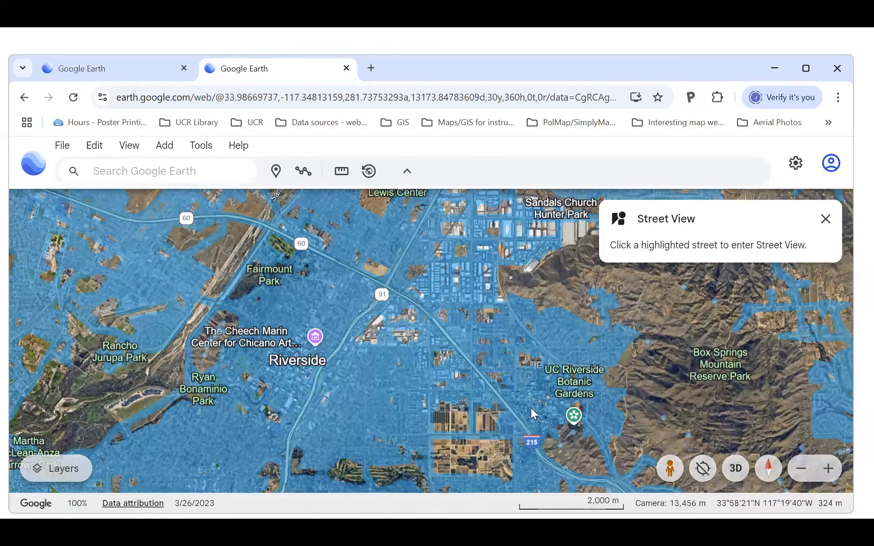
scroll(531, 408, "up", 5)
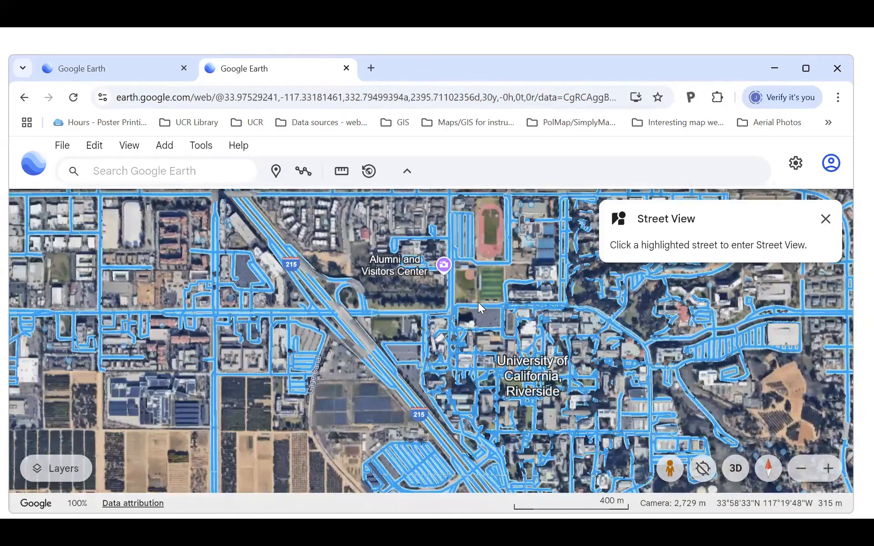
left_click(825, 219)
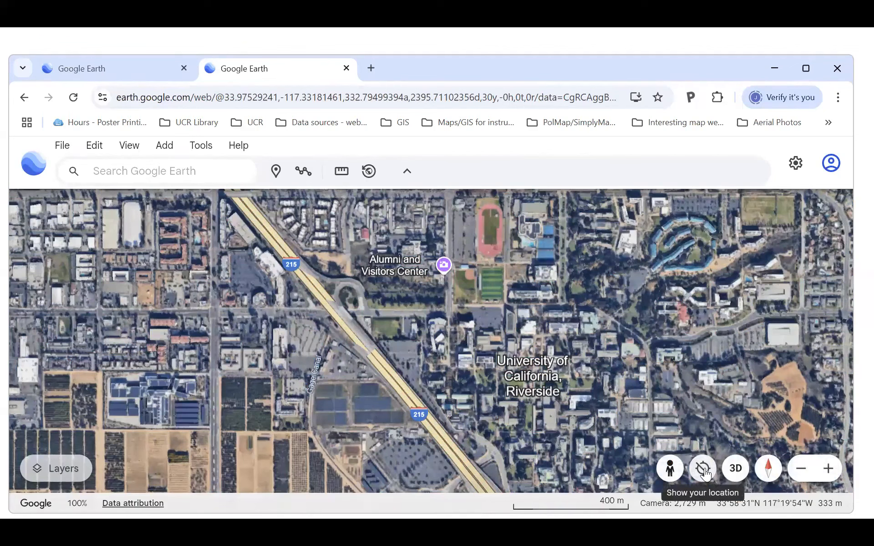
Tilt the campus map view to about 70° and rotate its heading to 341°.
left_click(768, 474)
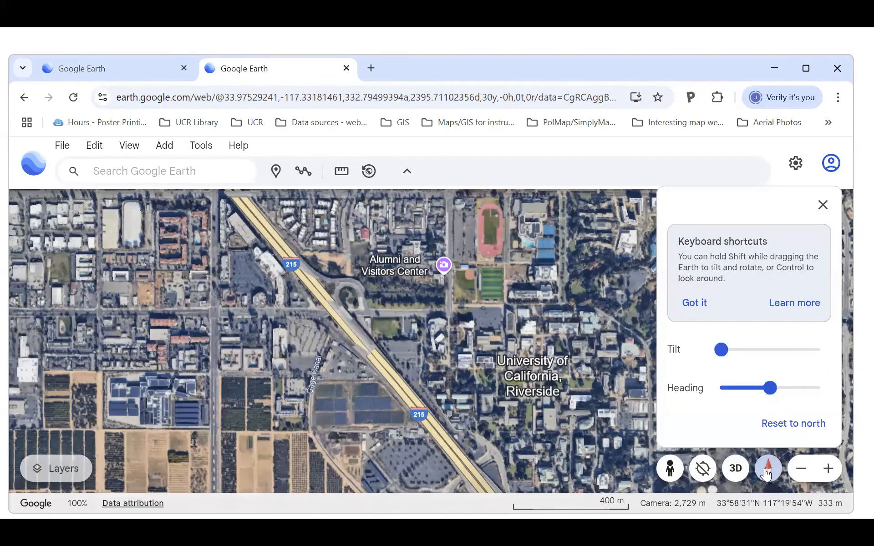
left_click_drag(724, 357, 798, 352)
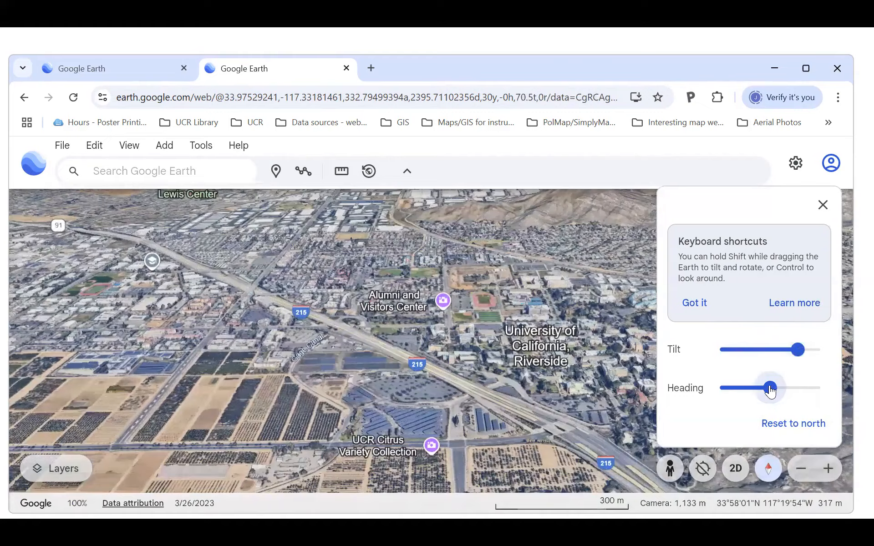
mouse_move(771, 390)
left_mouse_down()
mouse_move(757, 393)
mouse_move(767, 392)
left_mouse_up()
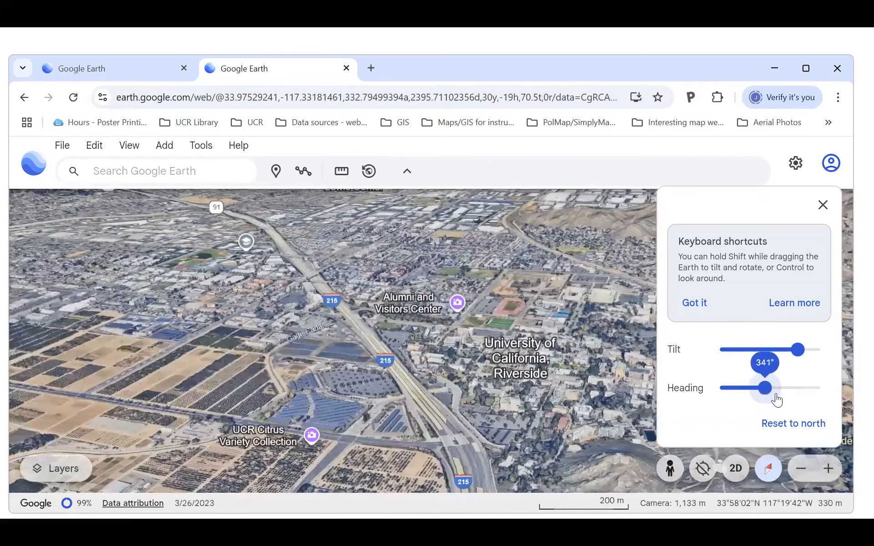
Reset the map heading to north and return the tilt to 0.
left_click(789, 423)
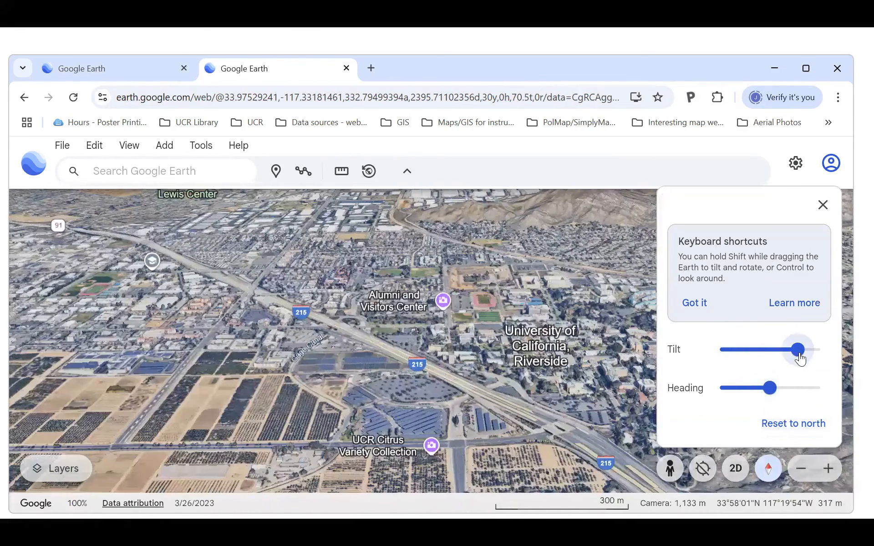
left_click_drag(798, 359, 719, 367)
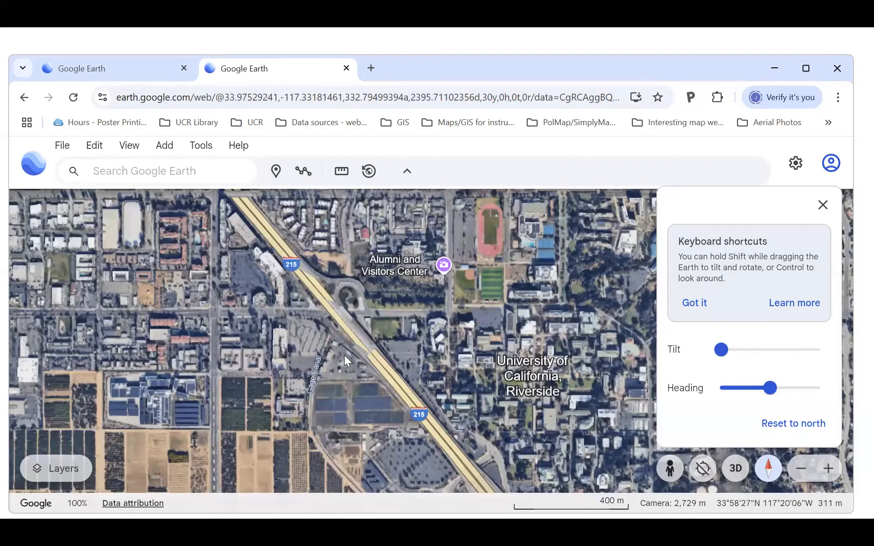
Tilt a wider area around the campus into a 3D view and close the tilt and heading controls.
scroll(345, 360, "down", 5)
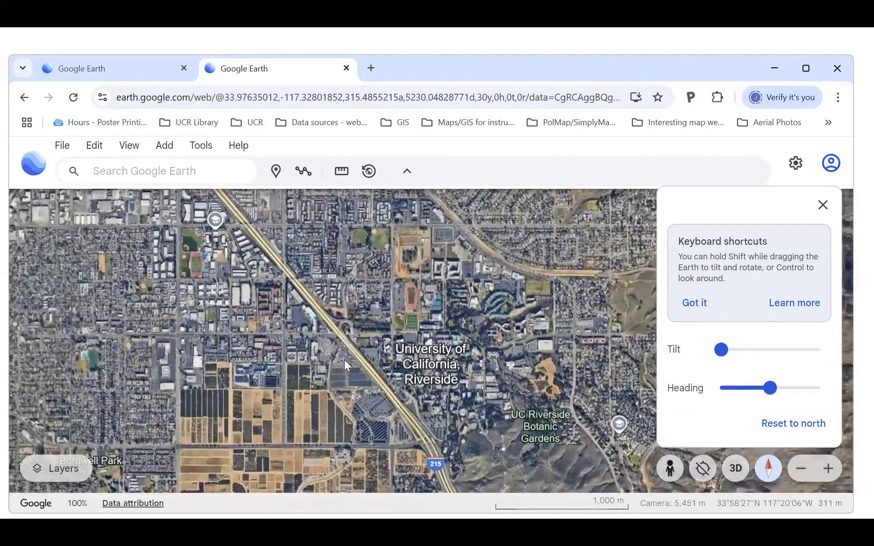
mouse_move(345, 359)
left_mouse_down("shift")
mouse_move(349, 265)
mouse_move(398, 269)
mouse_move(354, 270)
mouse_move(351, 372)
left_mouse_up("shift")
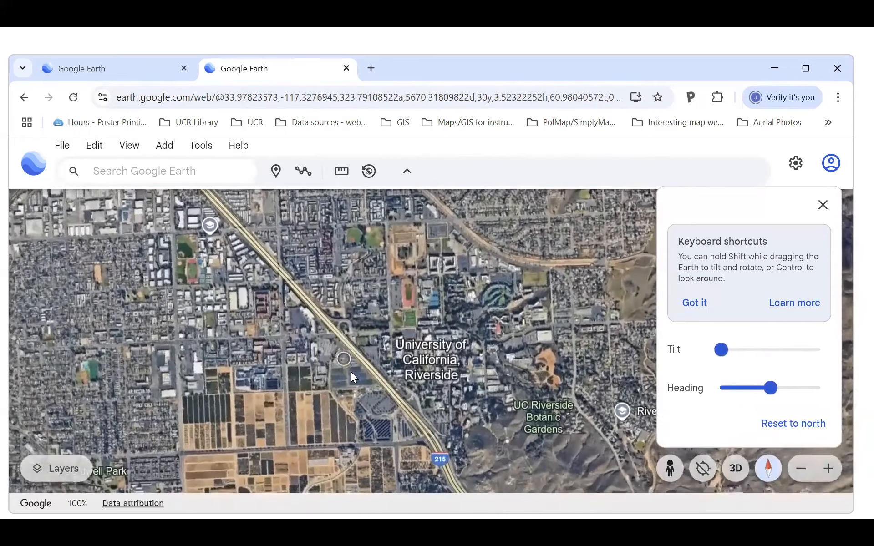
left_click(736, 468)
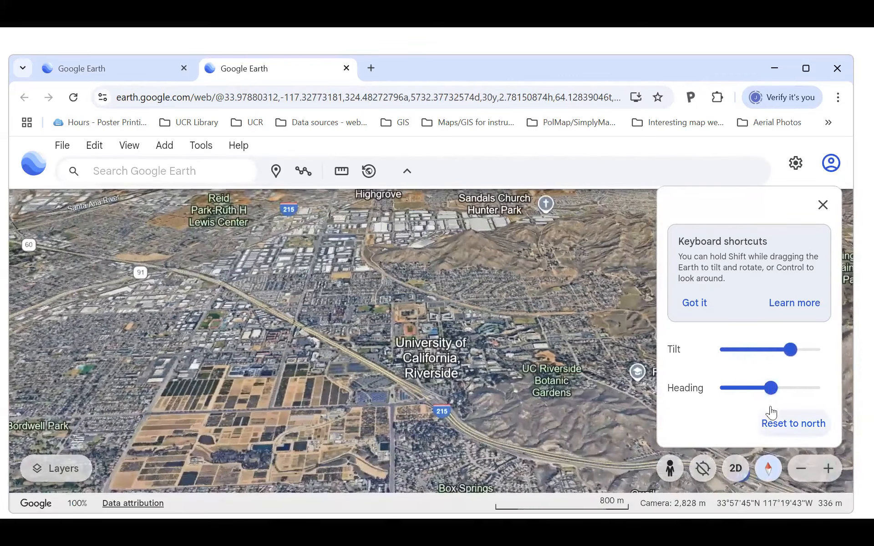
left_click(768, 472)
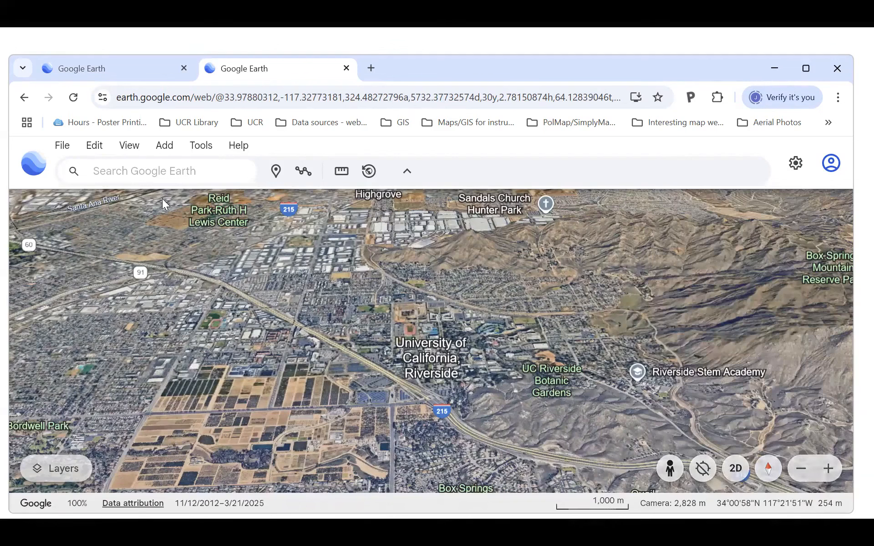
Open the place search, dismiss it without searching, and tilt the Riverside map back to a straight-down view.
left_click(148, 171)
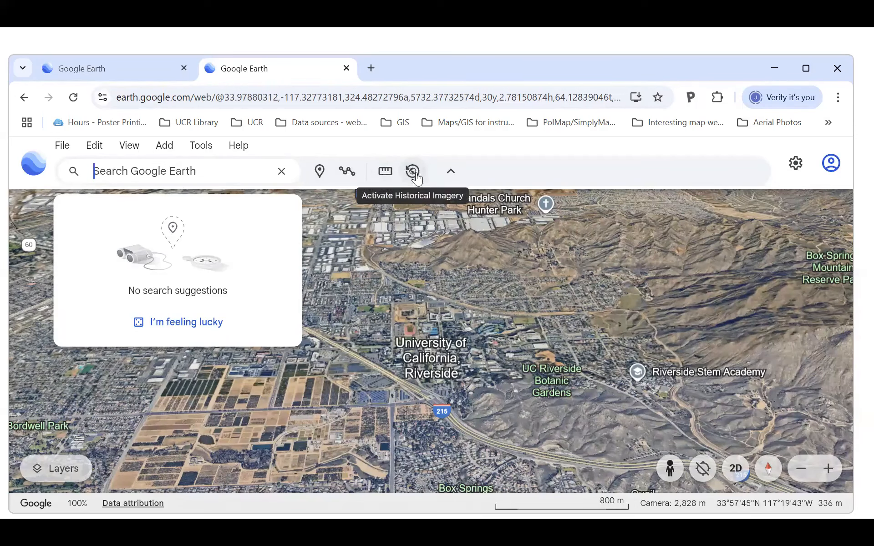
double_click(509, 299)
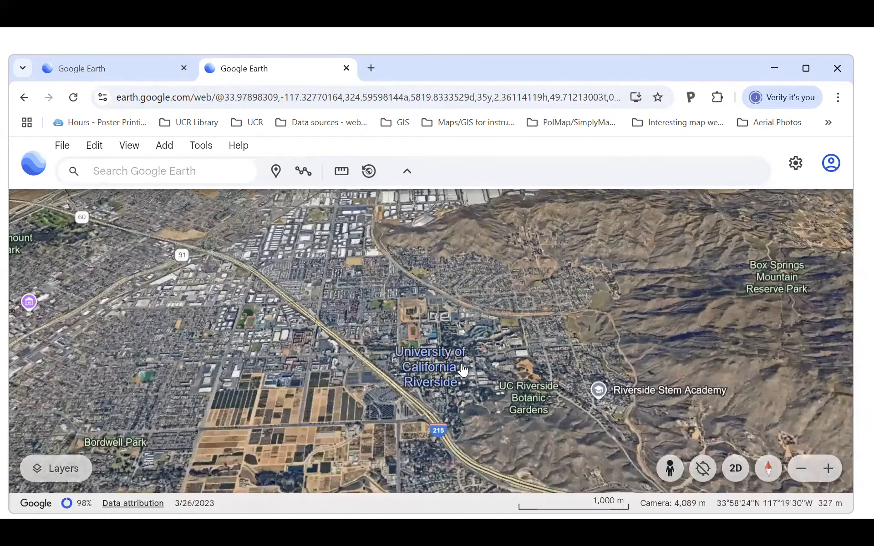
middle_click_drag(471, 300, 471, 412)
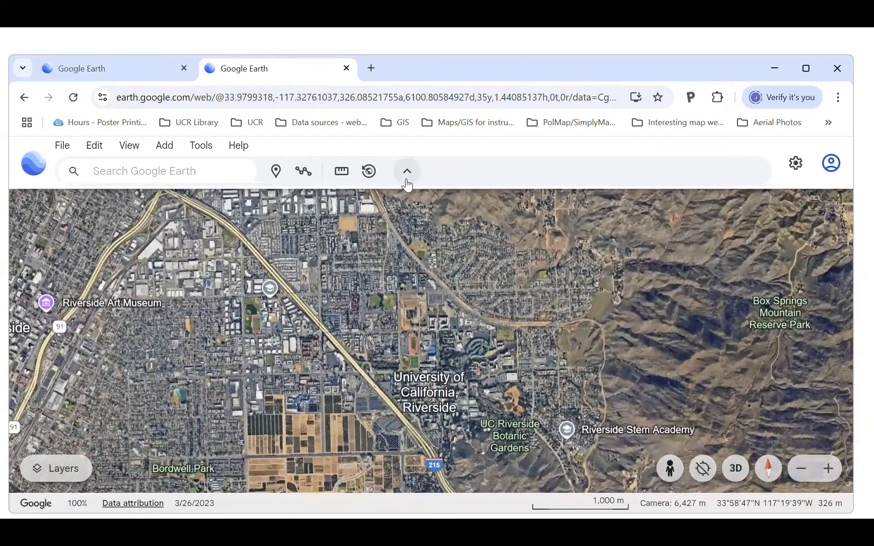
Turn on historical imagery for Riverside and step back through Feb 15, 2025, Aug 25, 2018 and Feb 20, 2018 to Mar 10, 2017.
left_click(370, 177)
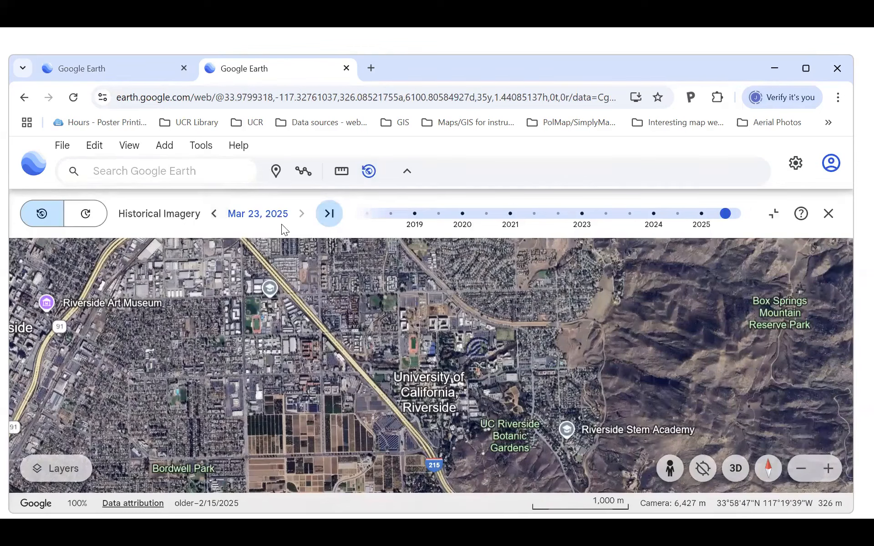
left_click(215, 214)
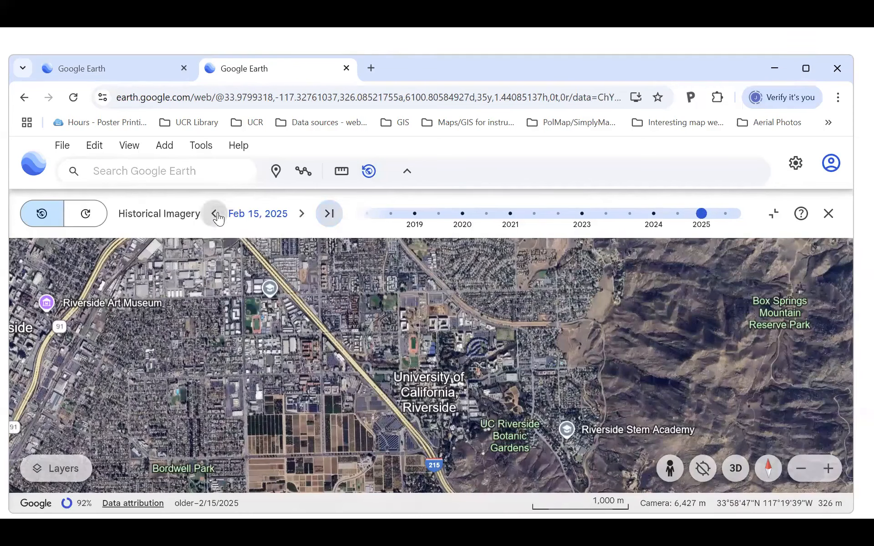
left_click(365, 213)
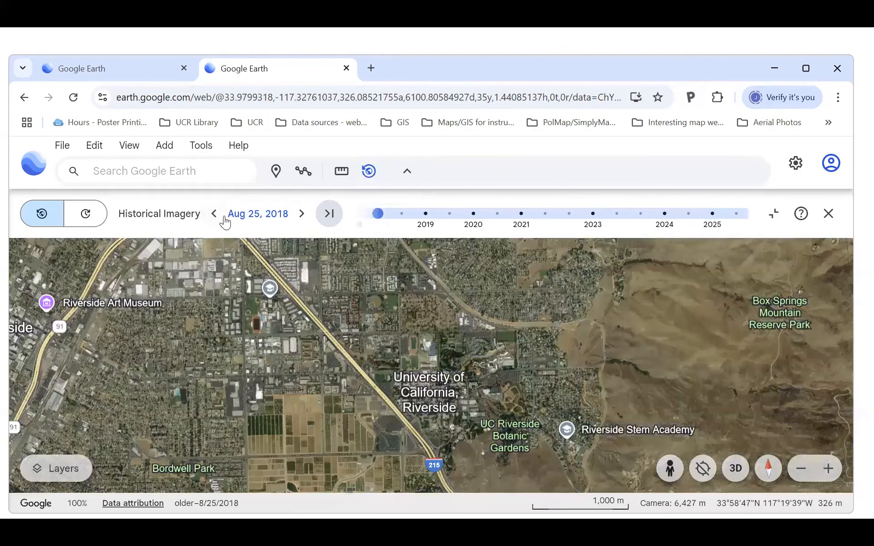
left_click(217, 216)
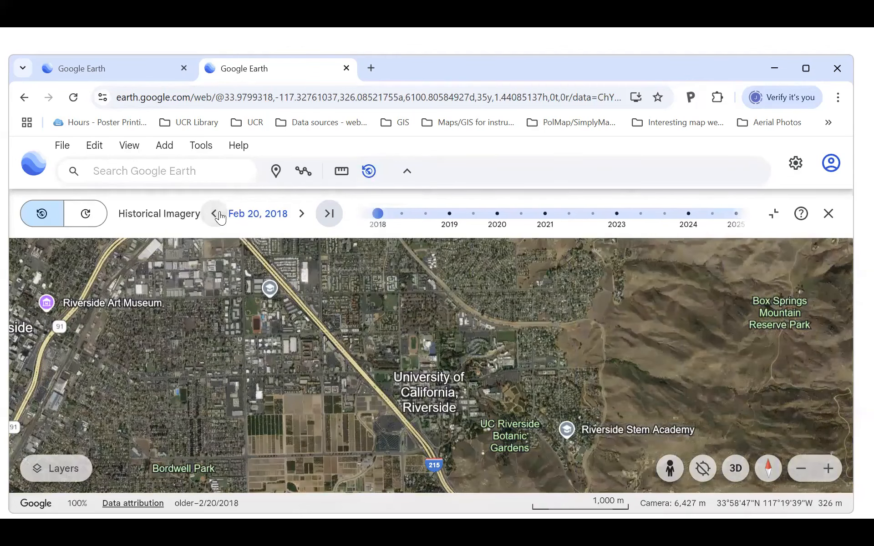
left_click(221, 220)
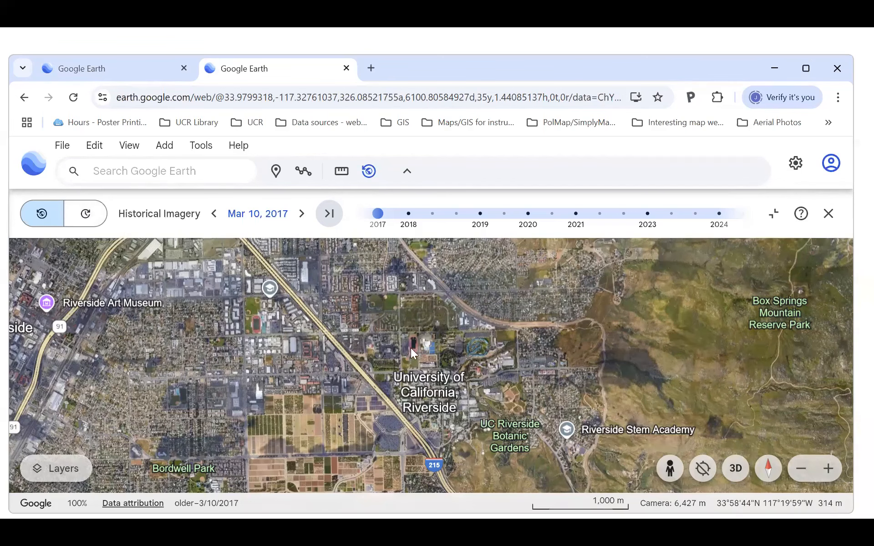
Switch the historical imagery to Timelapse for the Riverside area and pause playback at 2006.
left_click(390, 319)
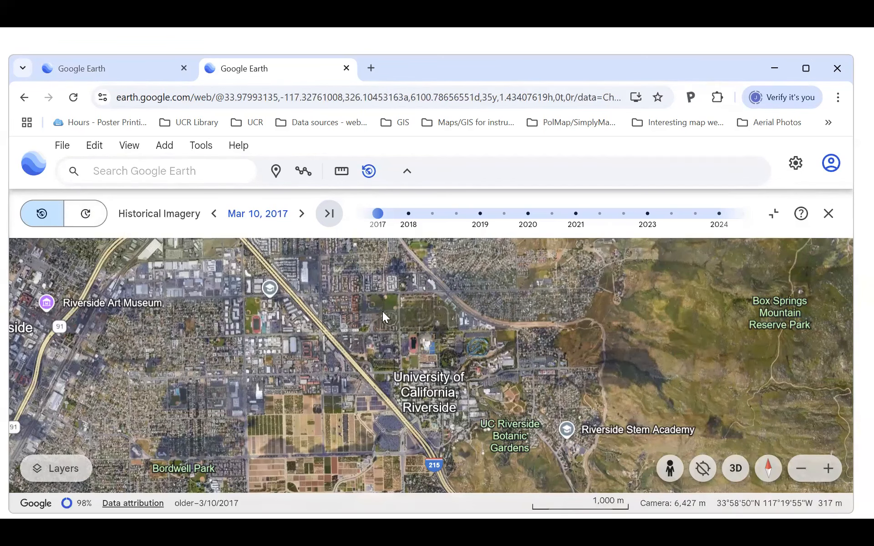
left_click_drag(383, 316, 432, 441)
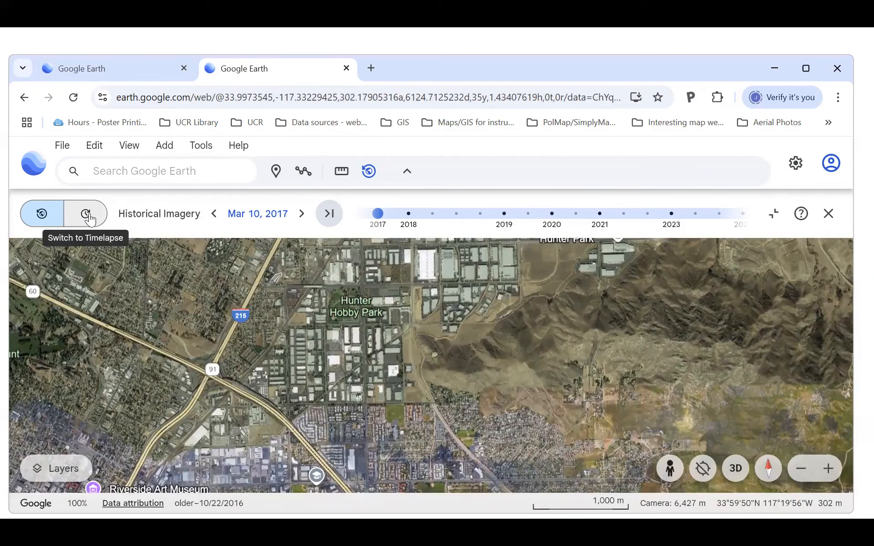
left_click(90, 219)
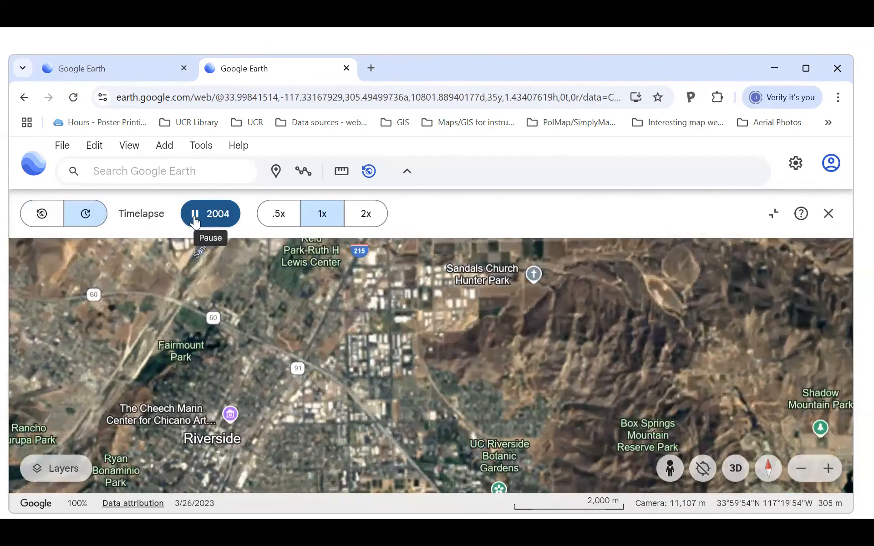
left_click(195, 221)
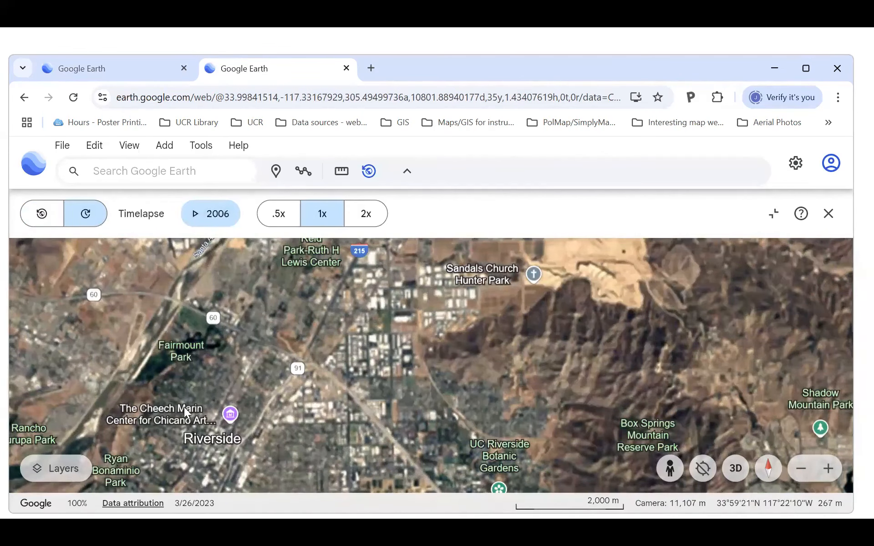
Open the basemap settings and examine the basemap types and the Clean, Exploration, Everything and Custom detail options.
left_click(39, 471)
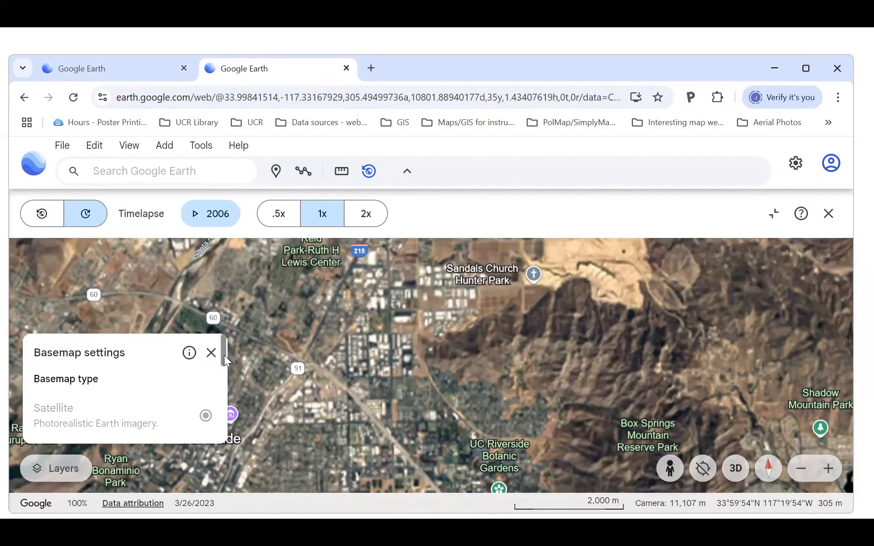
scroll(224, 356, "down", 1)
scroll(224, 355, "up", 1)
scroll(224, 355, "down", 1)
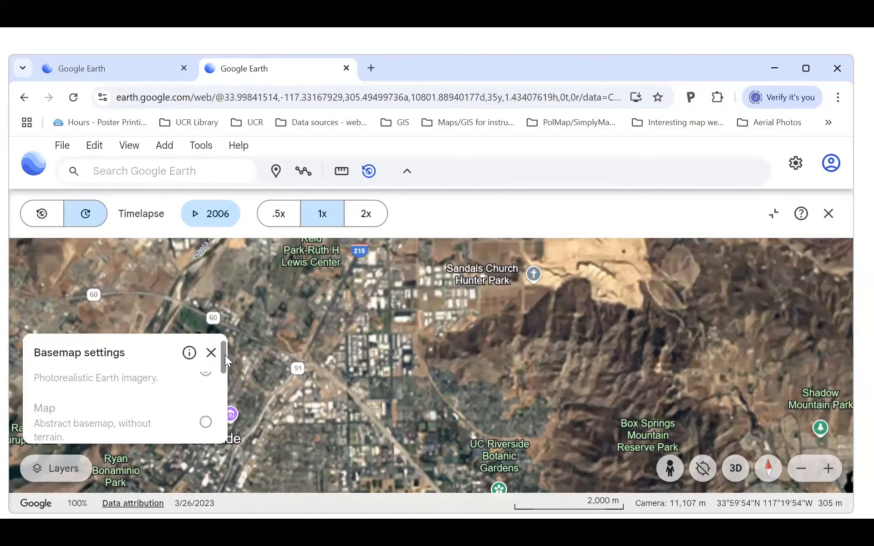
scroll(225, 355, "up", 1)
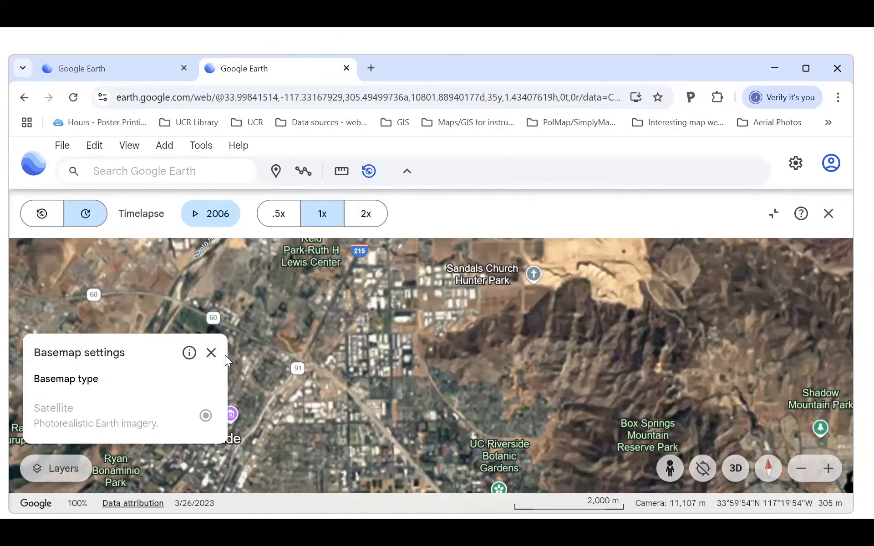
scroll(225, 355, "down", 1)
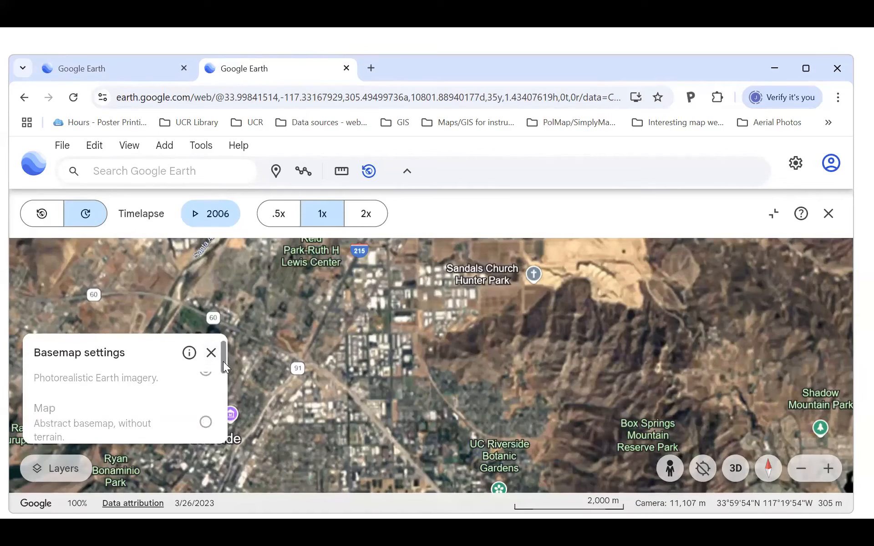
scroll(223, 361, "down", 3)
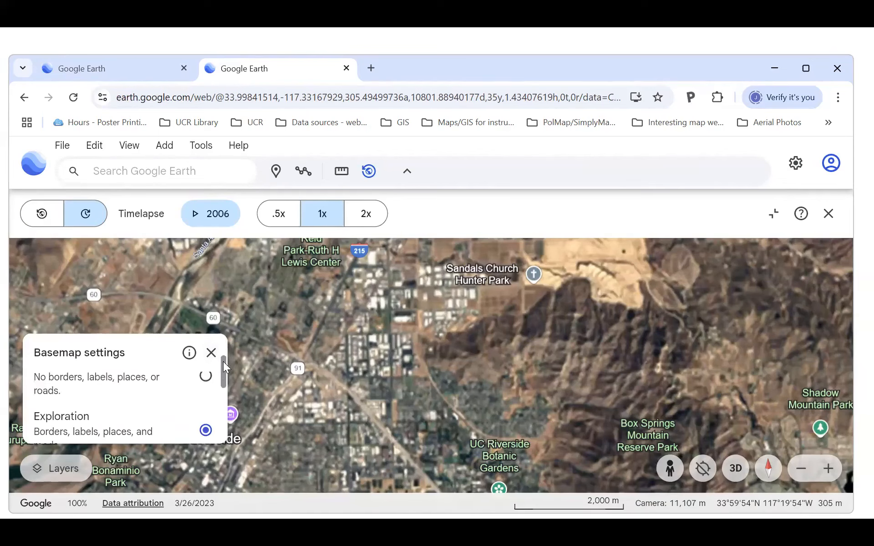
scroll(223, 362, "up", 1)
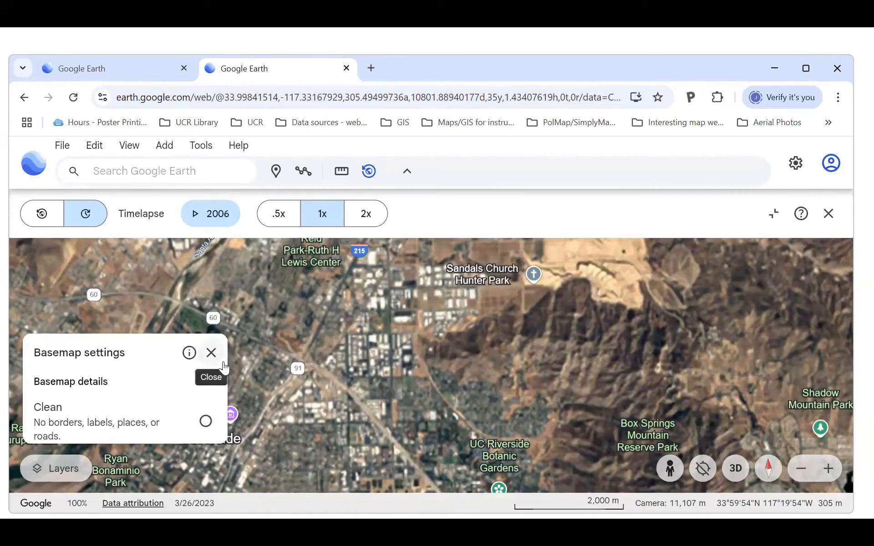
scroll(223, 367, "down", 1)
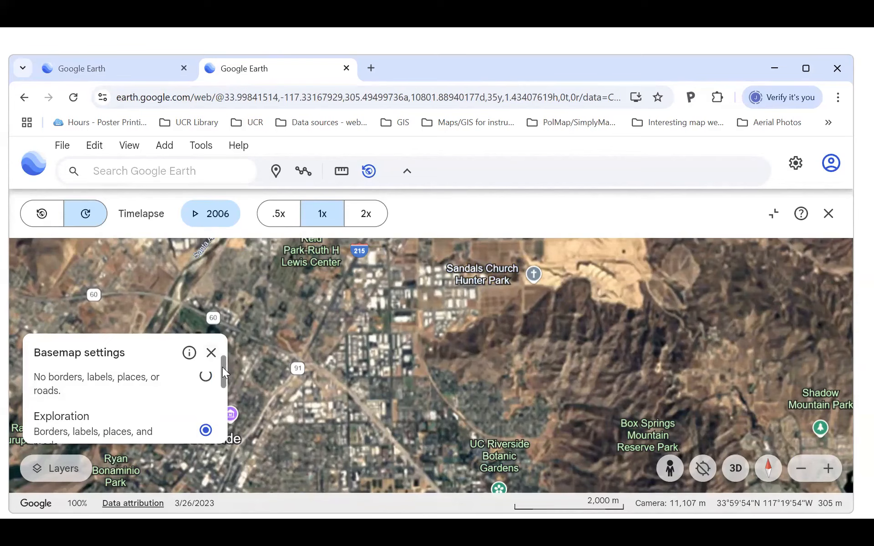
scroll(223, 367, "down", 1)
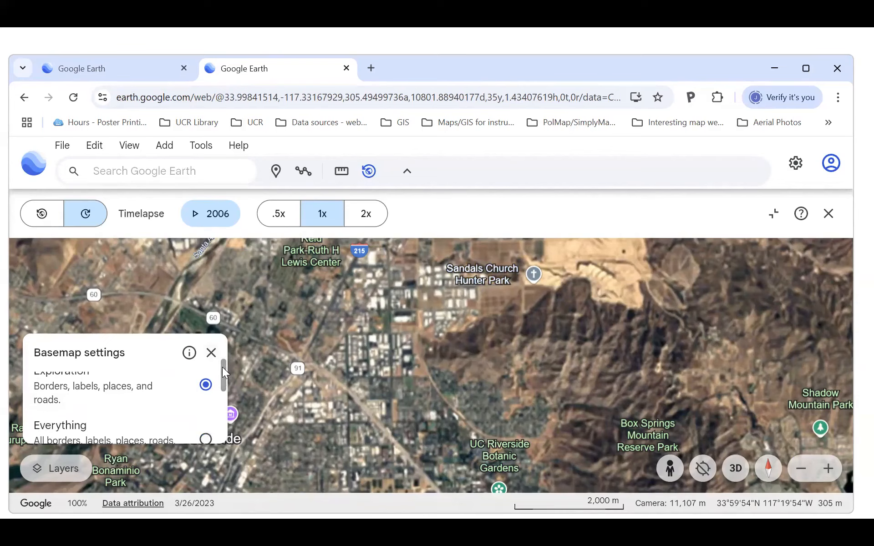
scroll(222, 367, "down", 1)
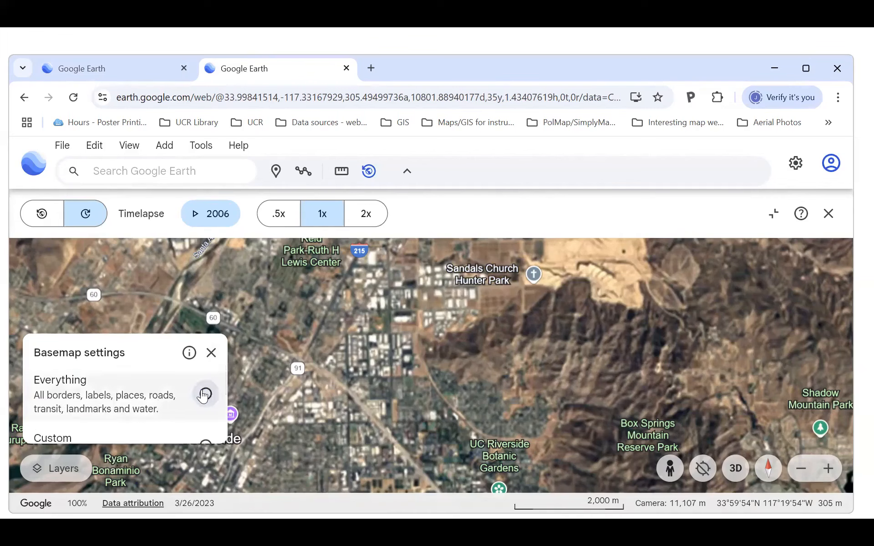
scroll(223, 370, "down", 1)
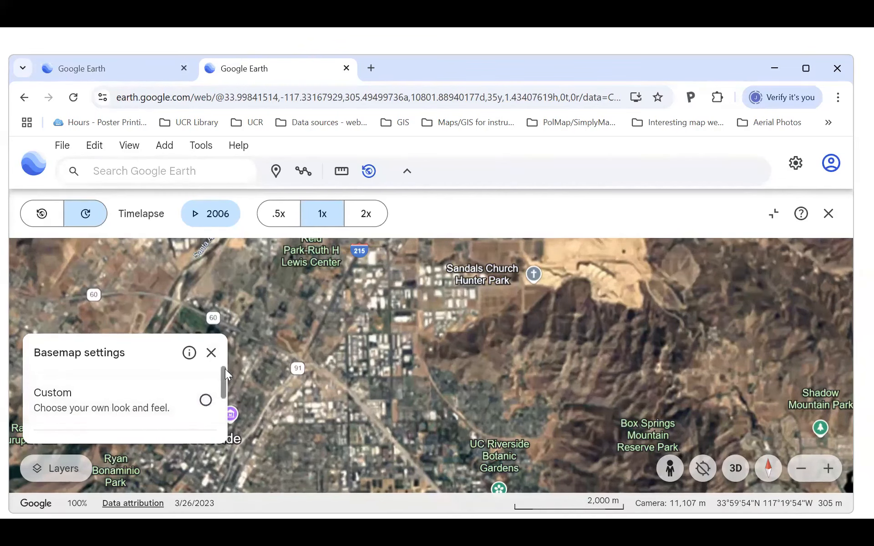
Turn on the Photos layer for the Riverside map in the basemap settings.
scroll(222, 371, "down", 2)
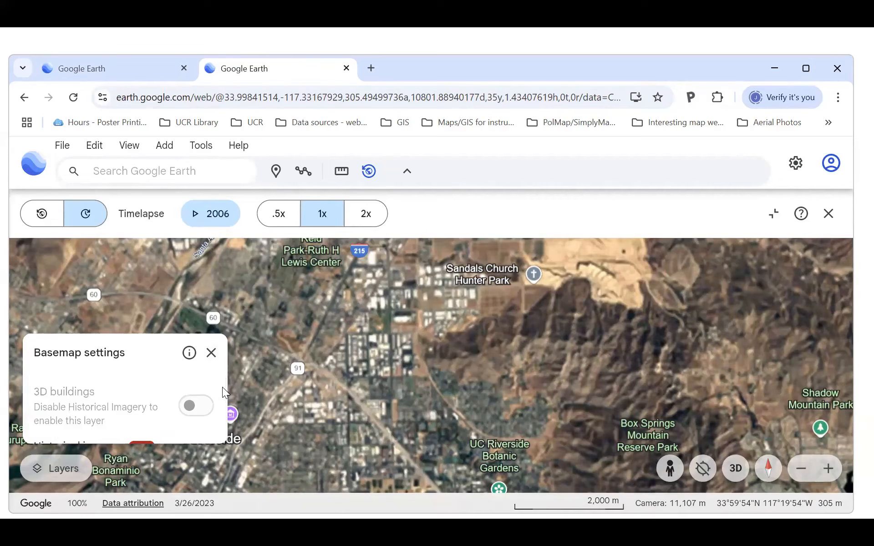
scroll(223, 391, "down", 1)
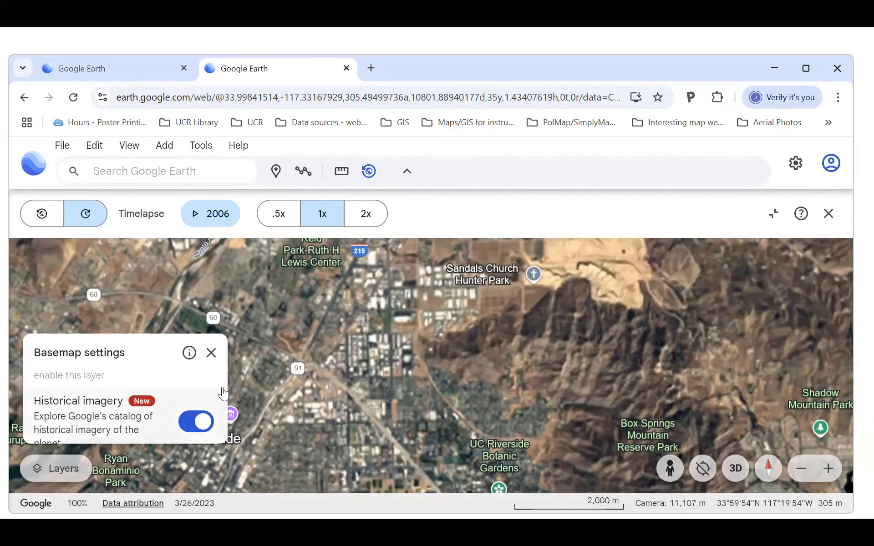
scroll(223, 392, "down", 1)
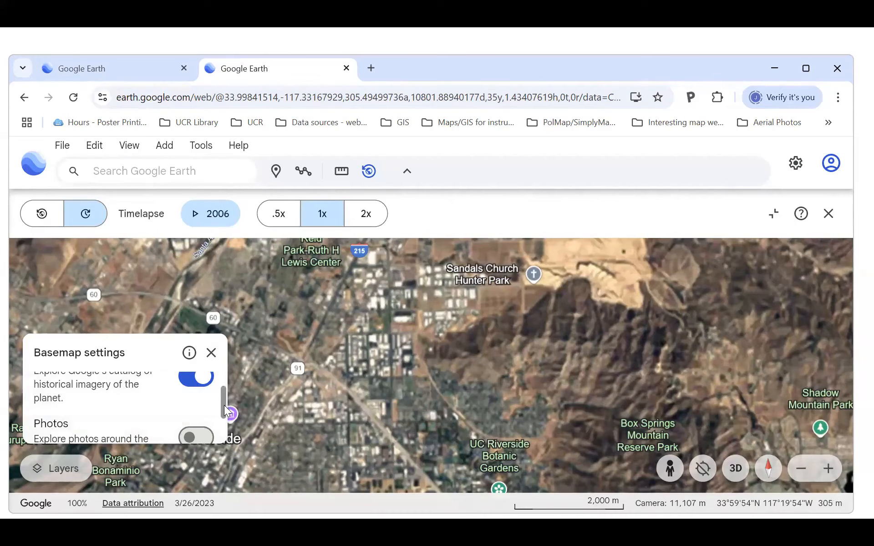
scroll(224, 405, "down", 2)
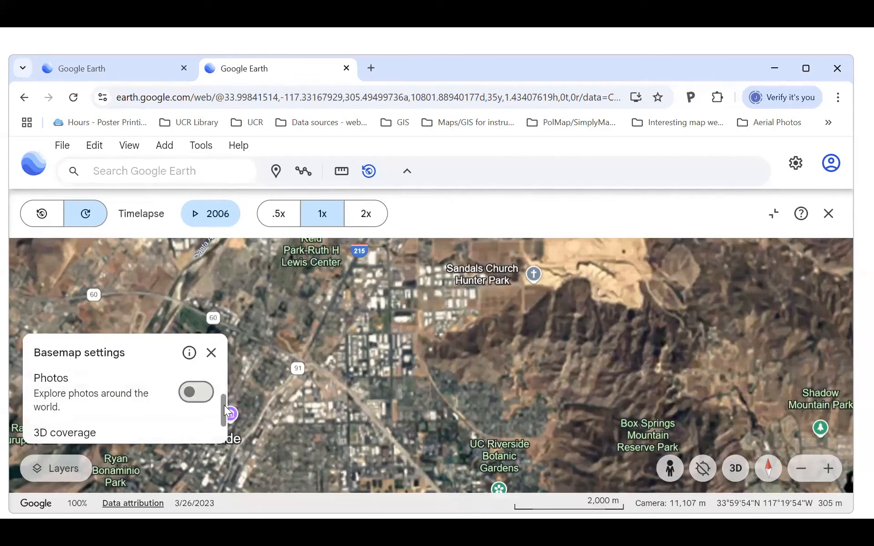
left_click(200, 392)
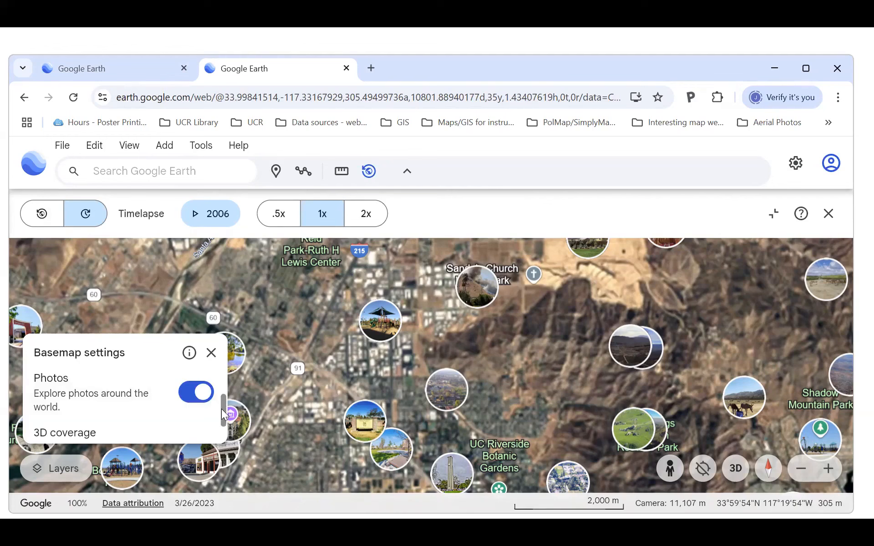
Look through the remaining layer options, including Gridlines and Animated clouds, and close the basemap settings.
scroll(221, 409, "down", 3)
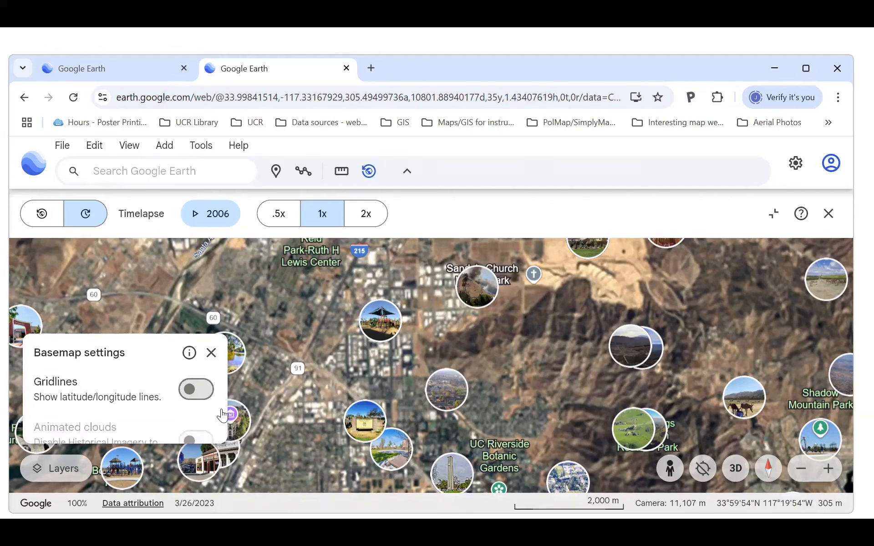
scroll(221, 409, "up", 2)
scroll(222, 408, "down", 4)
scroll(220, 410, "up", 5)
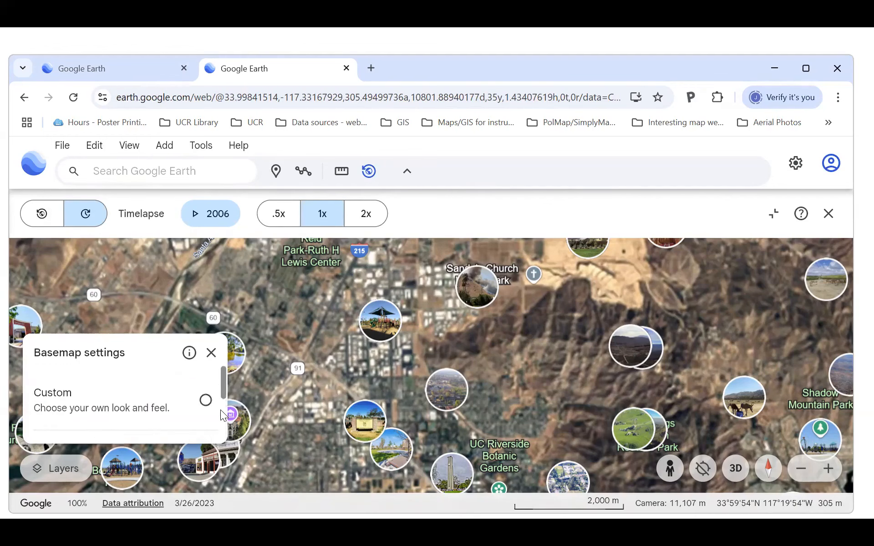
scroll(220, 410, "up", 1)
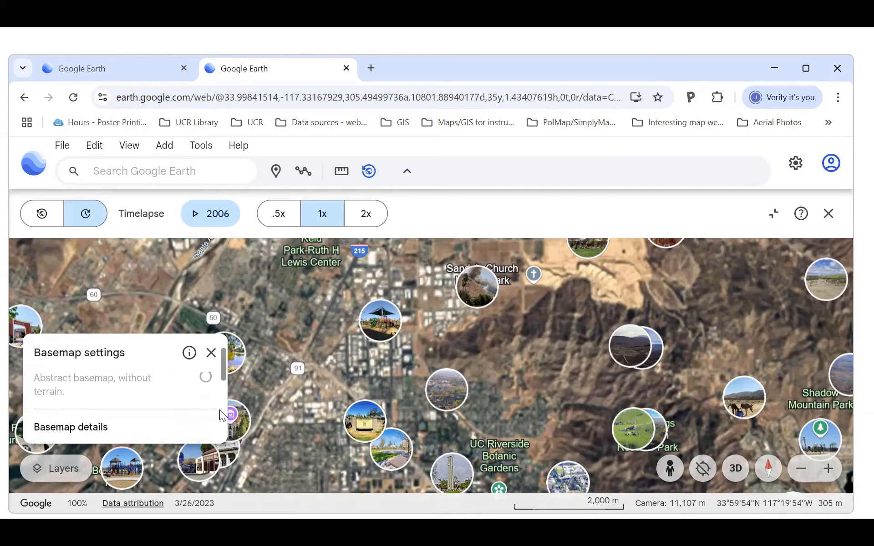
left_click(211, 354)
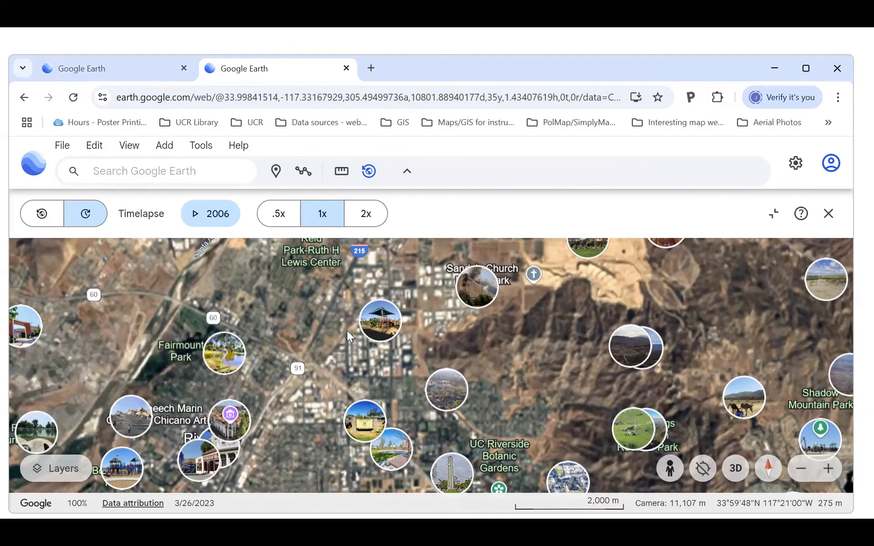
Open the application settings, examine the animation, accessibility, display, formats and units, and general options, and close the dialog.
left_click(790, 167)
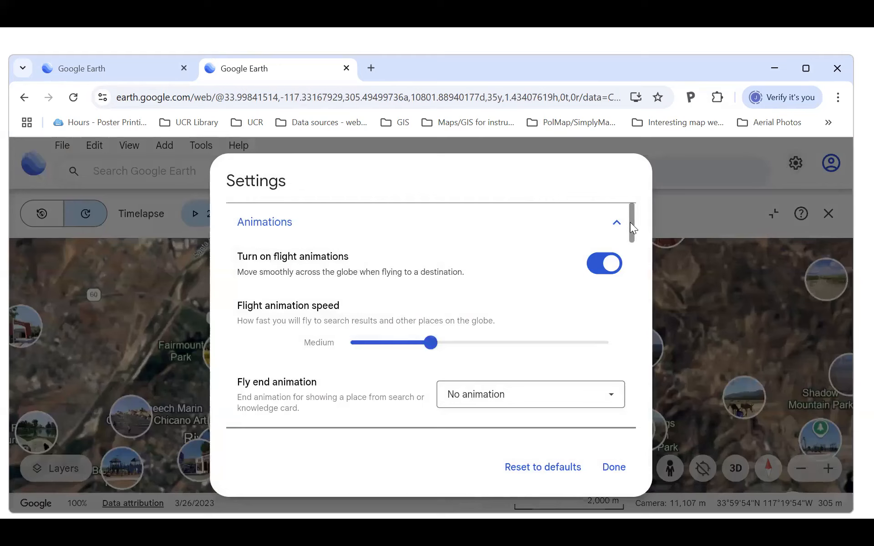
scroll(632, 223, "down", 1)
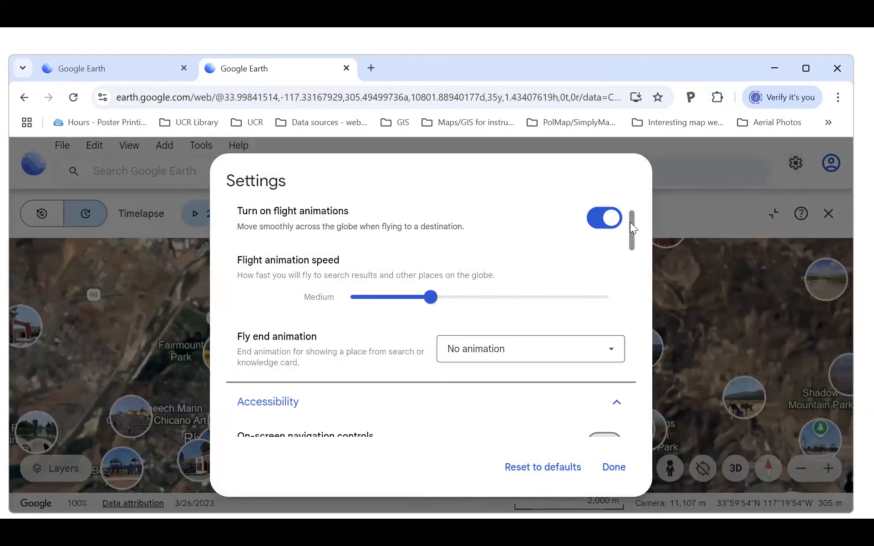
scroll(632, 223, "down", 1)
scroll(631, 223, "down", 2)
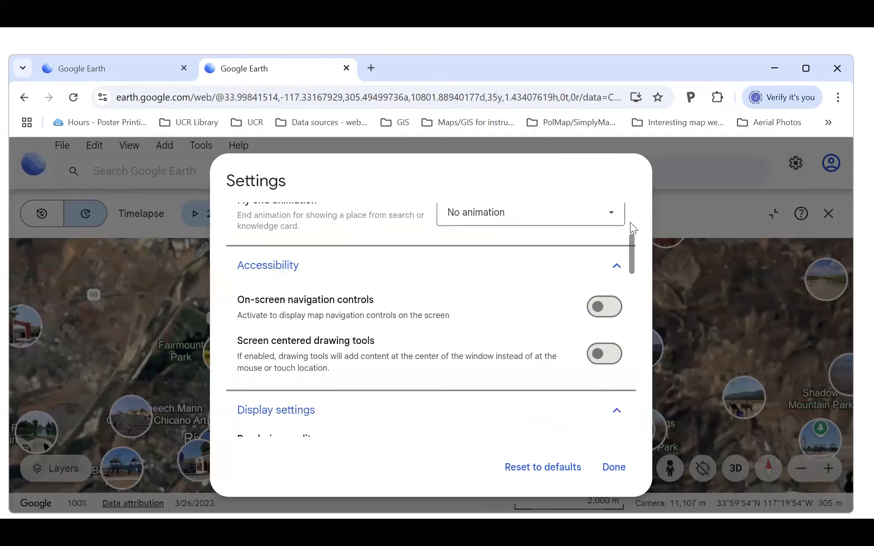
scroll(632, 223, "down", 3)
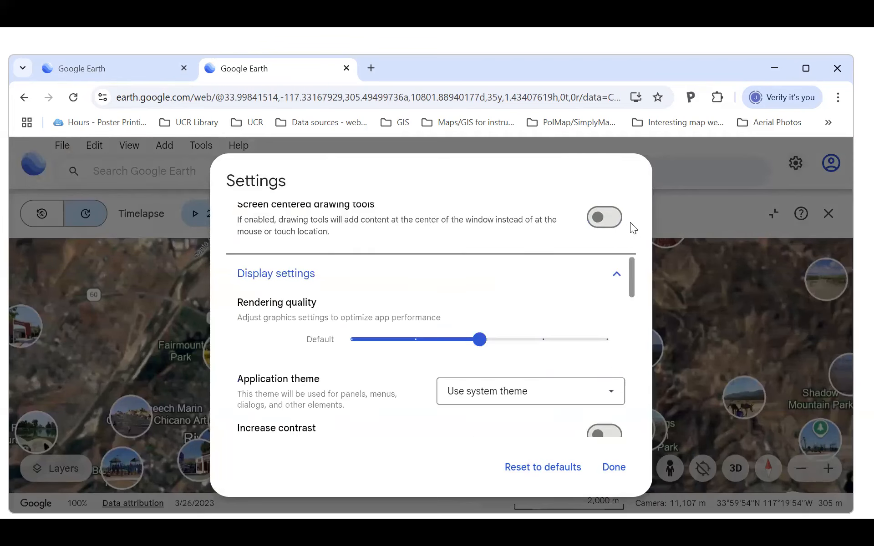
scroll(632, 269, "down", 4)
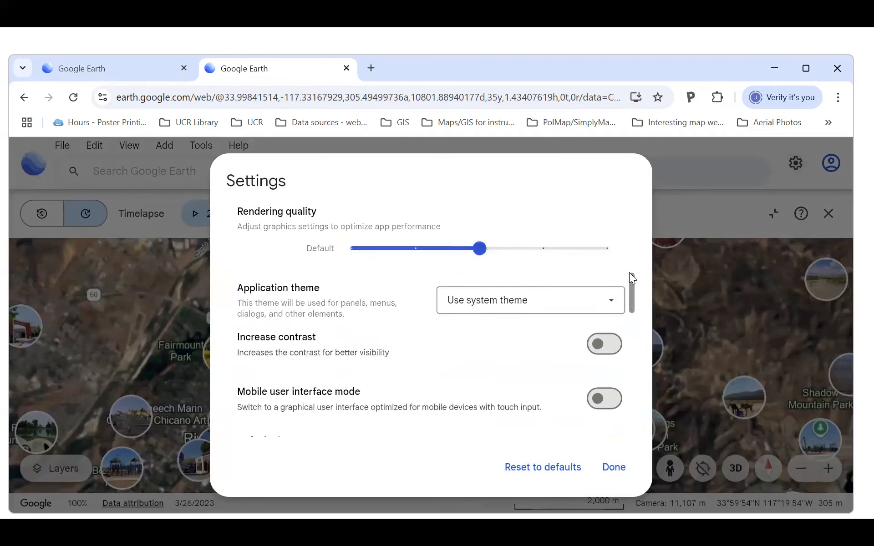
scroll(632, 279, "down", 4)
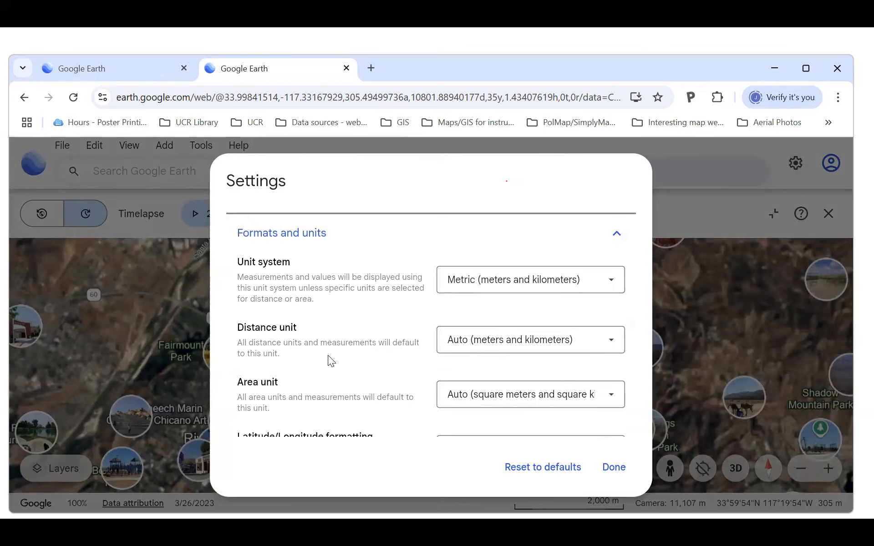
scroll(373, 354, "down", 1)
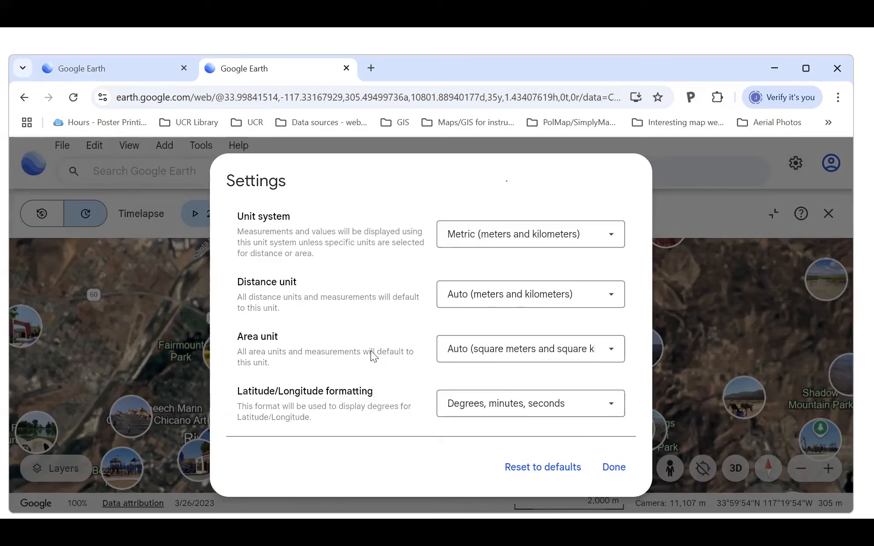
scroll(372, 351, "down", 4)
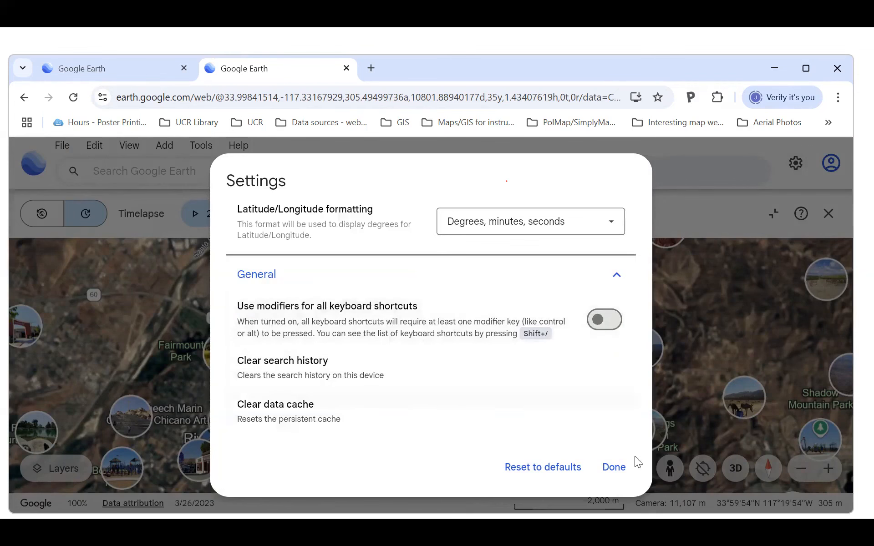
left_click(614, 467)
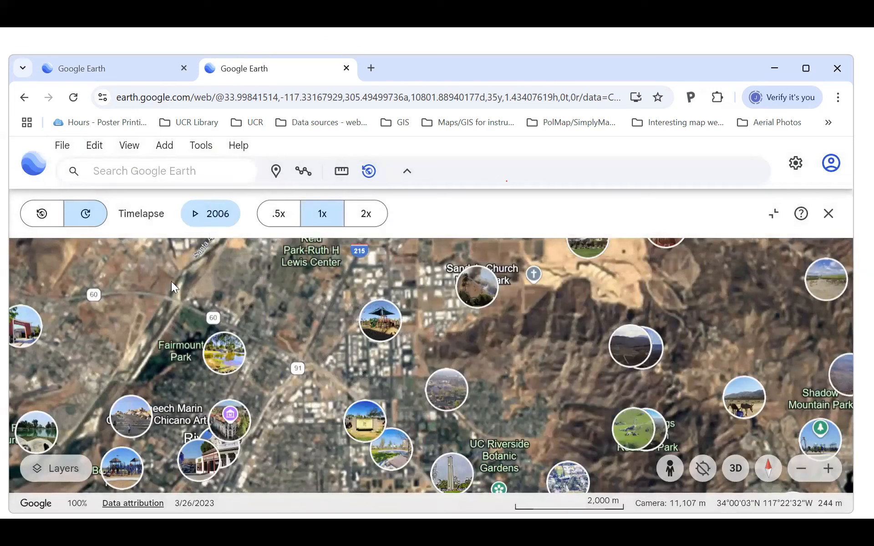
Open the Projects home page, and minimize the browser to return to the slide presentation.
left_click(32, 168)
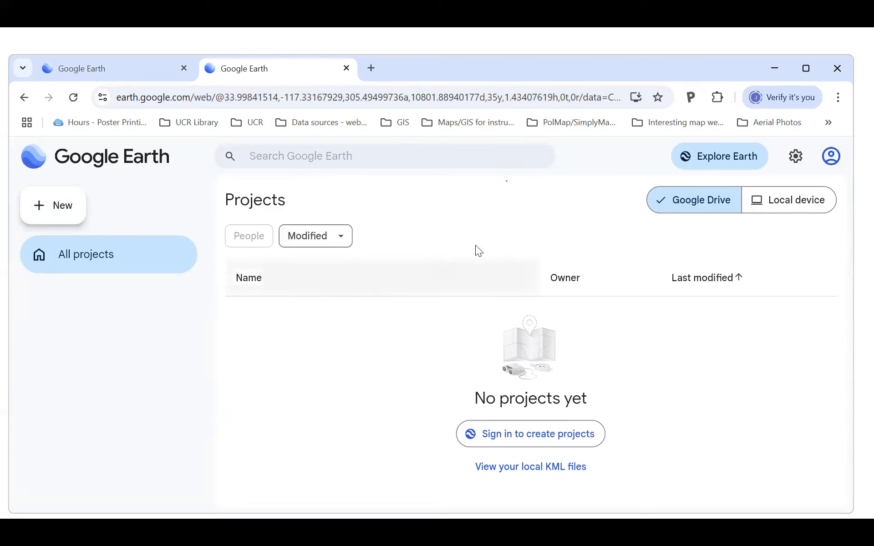
left_click(777, 67)
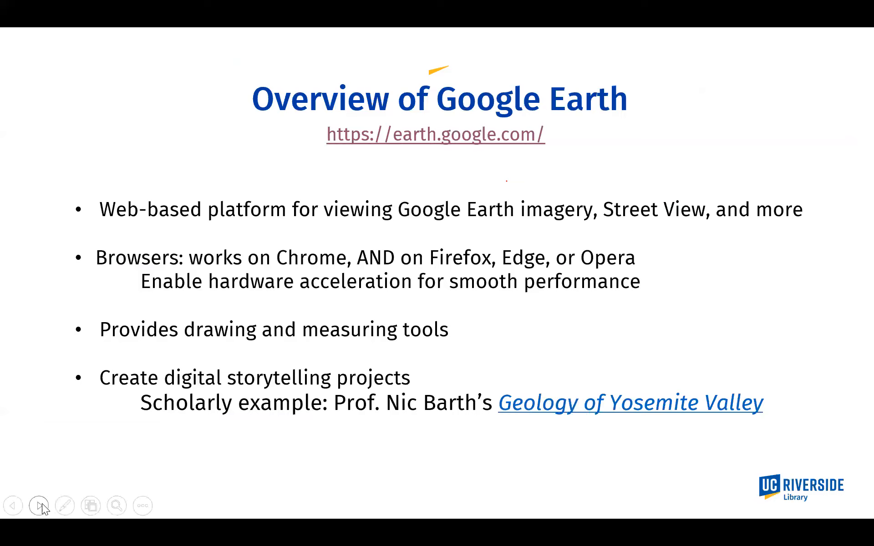
left_click(39, 506)
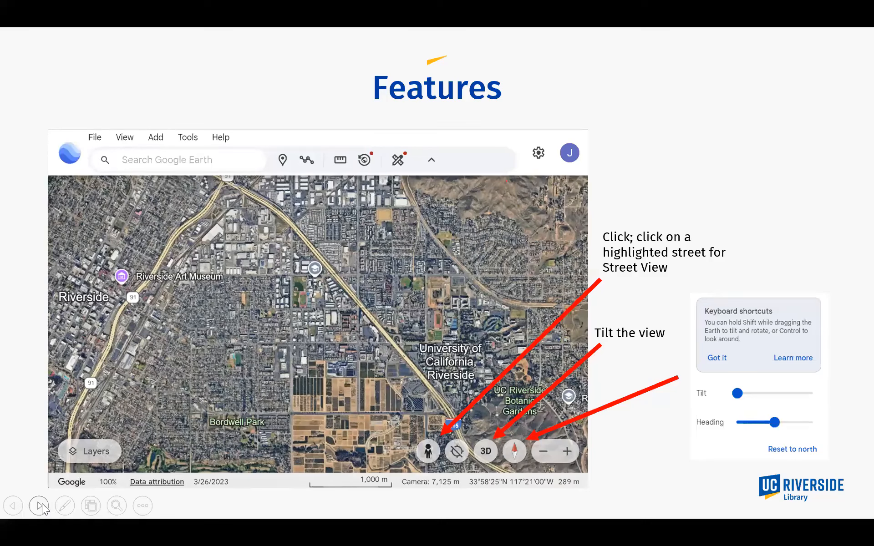
left_click(39, 506)
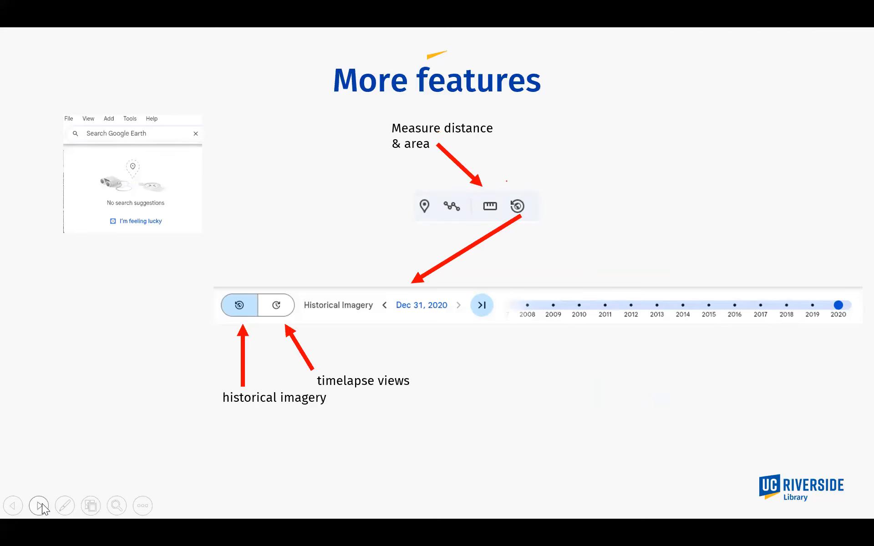
left_click(42, 504)
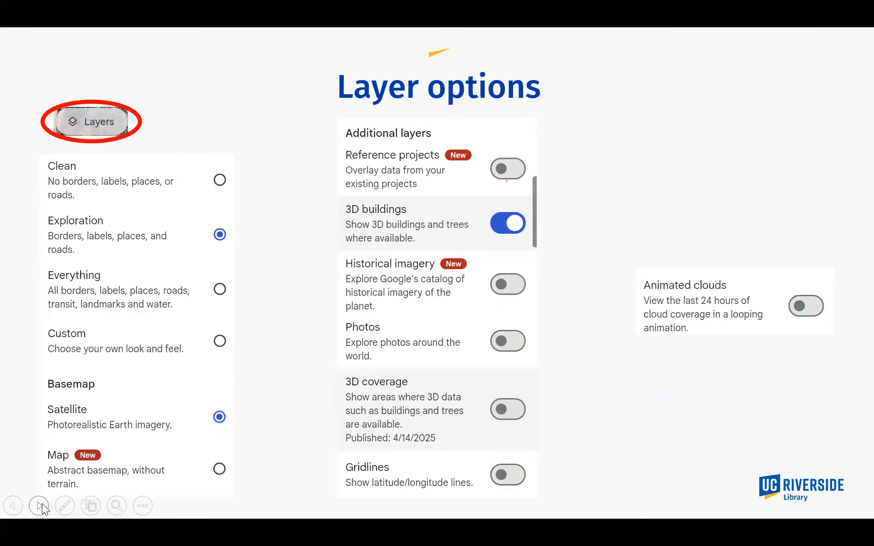
left_click(42, 504)
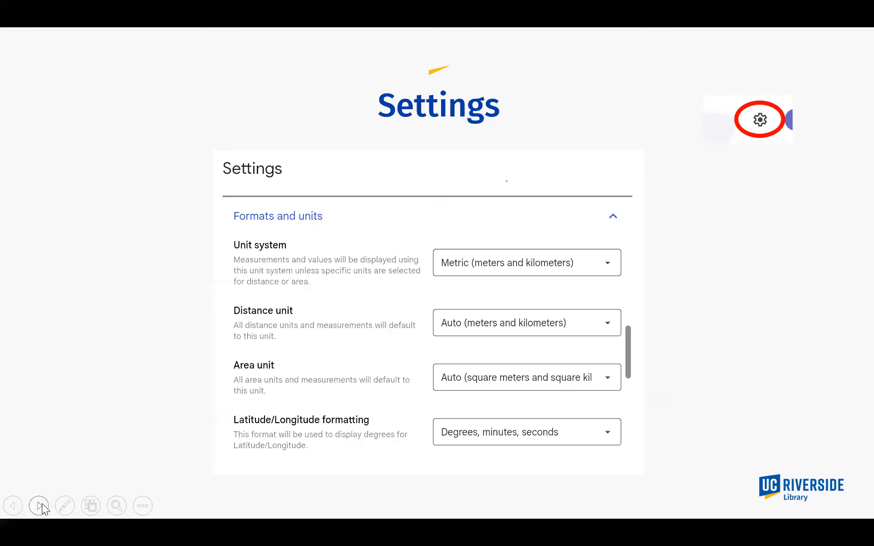
left_click(42, 503)
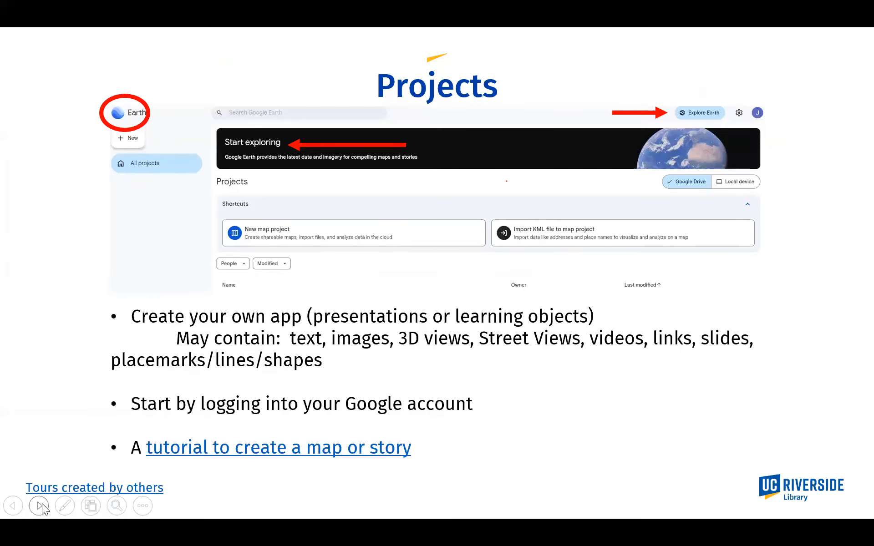